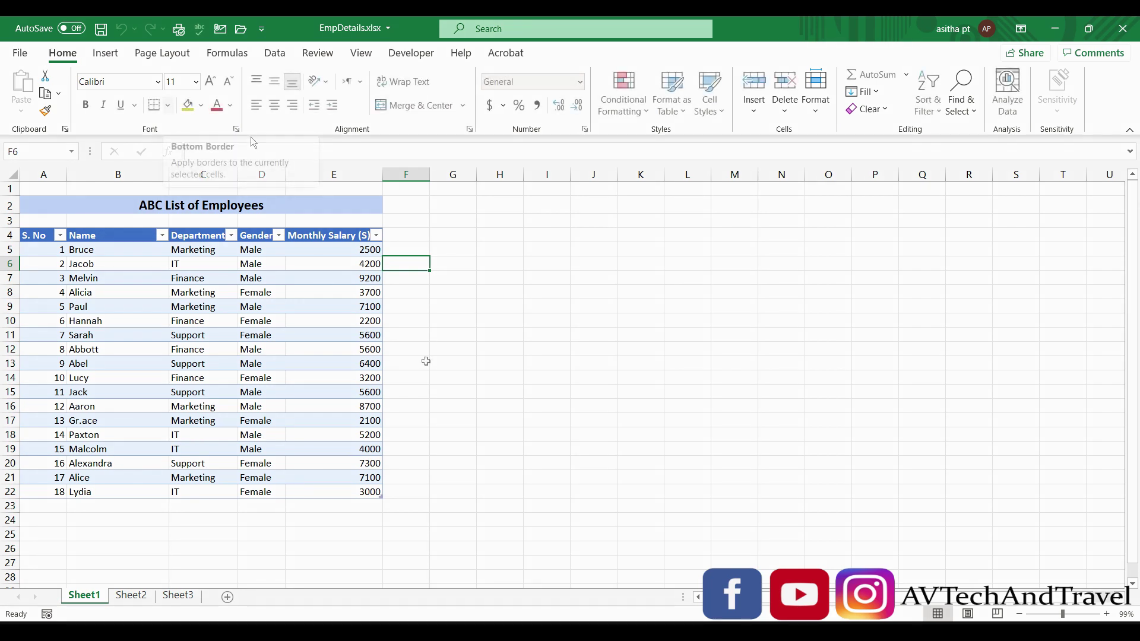
Protect Sheet1 of EmpDetails.xlsx with a confirmed password, then close the workbook.
{"action": "left_click", "coordinate": [327, 55]}
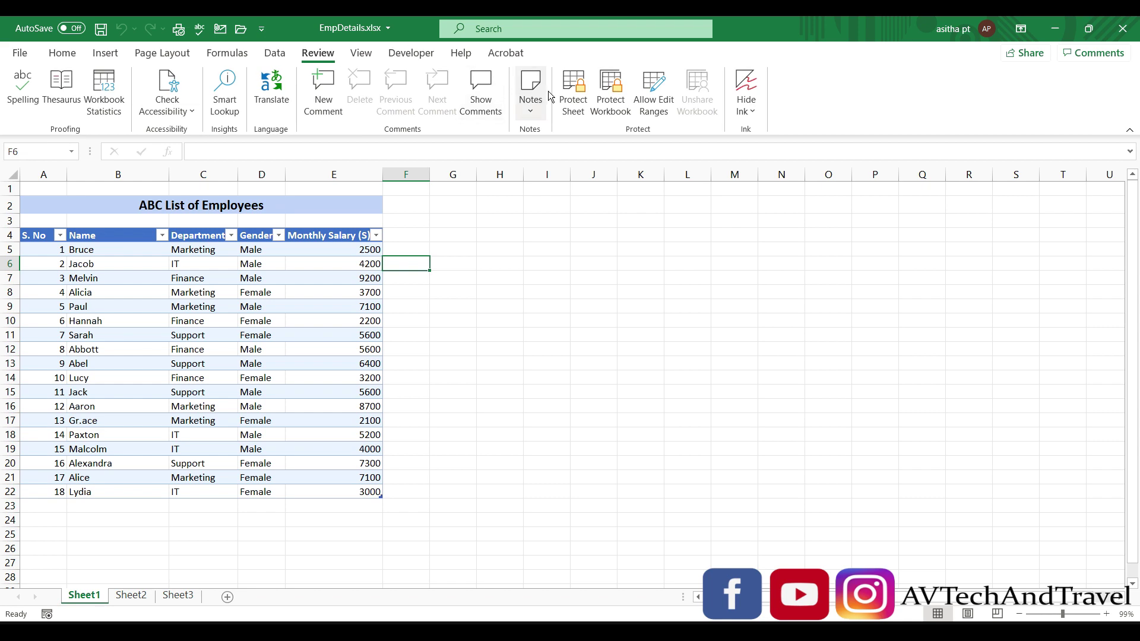
{"action": "left_click", "coordinate": [571, 98]}
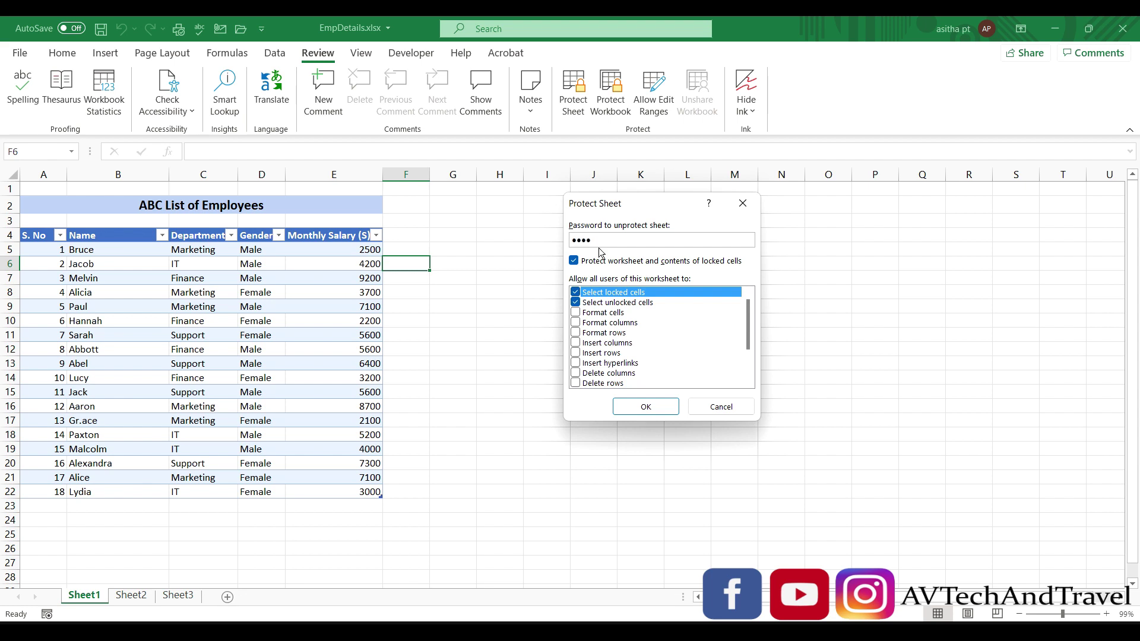
{"action": "left_click", "coordinate": [633, 408]}
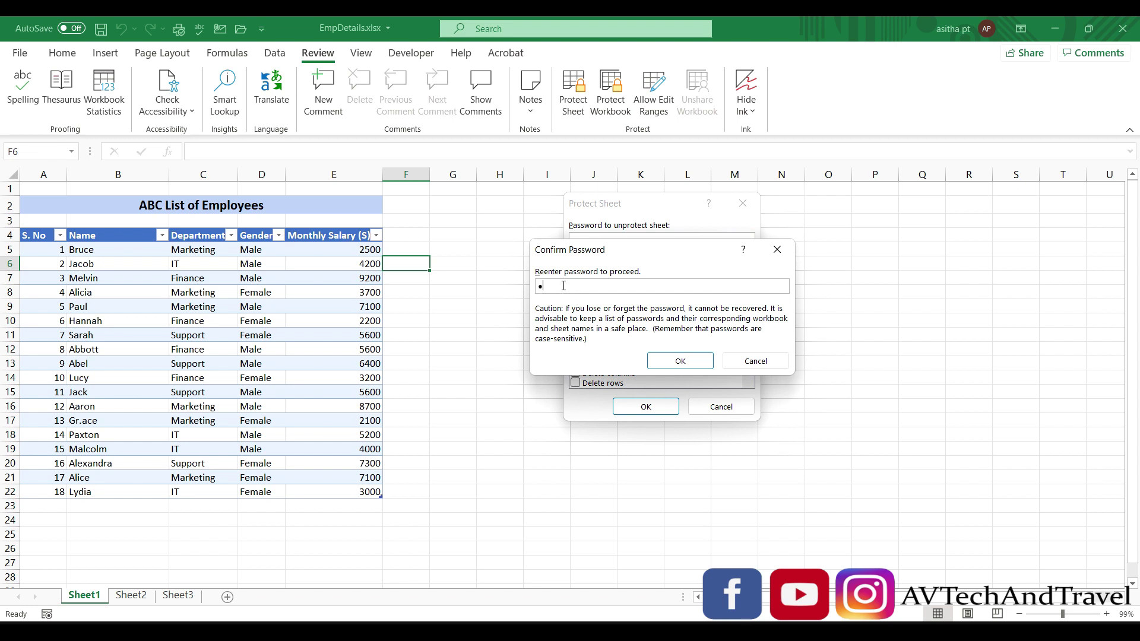
{"action": "left_click", "coordinate": [679, 362]}
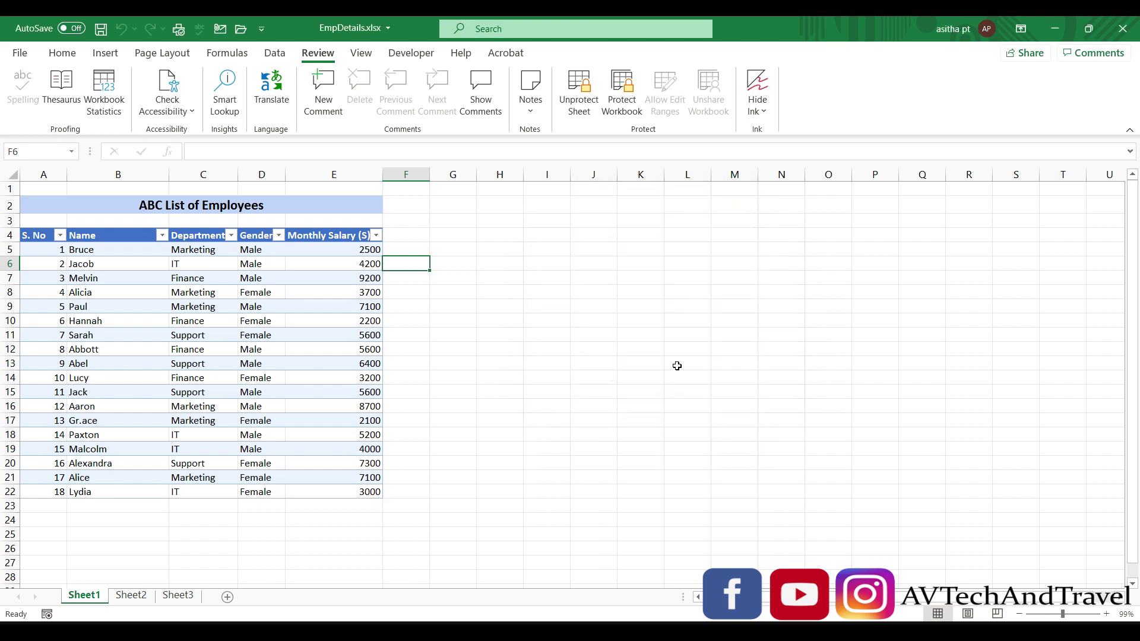
{"action": "left_click", "coordinate": [1131, 22]}
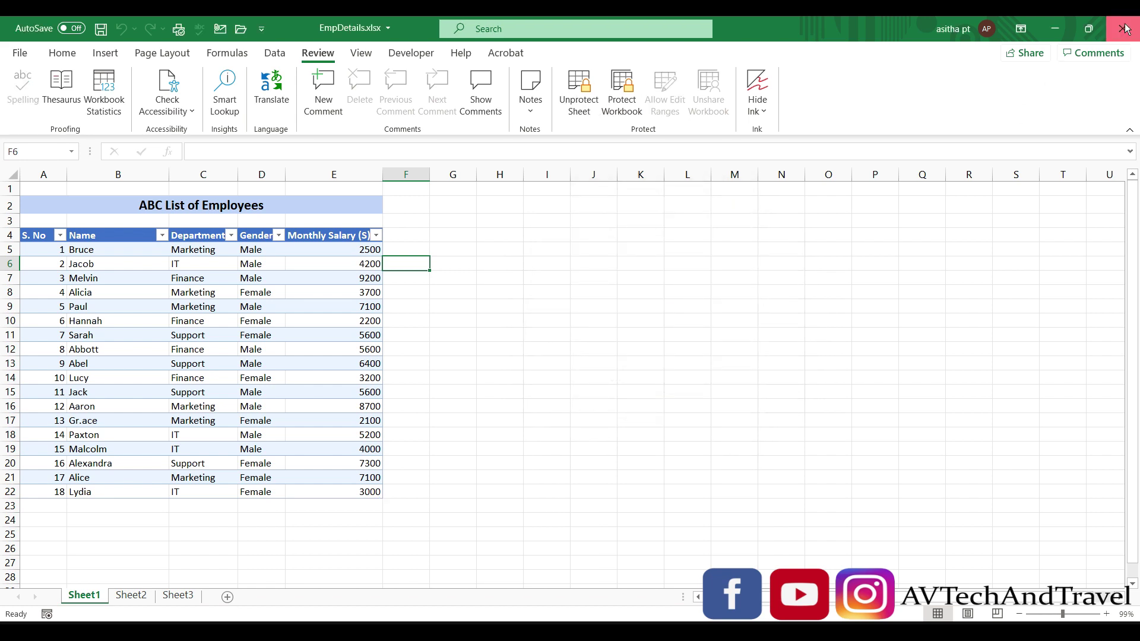
{"action": "left_click", "coordinate": [507, 343]}
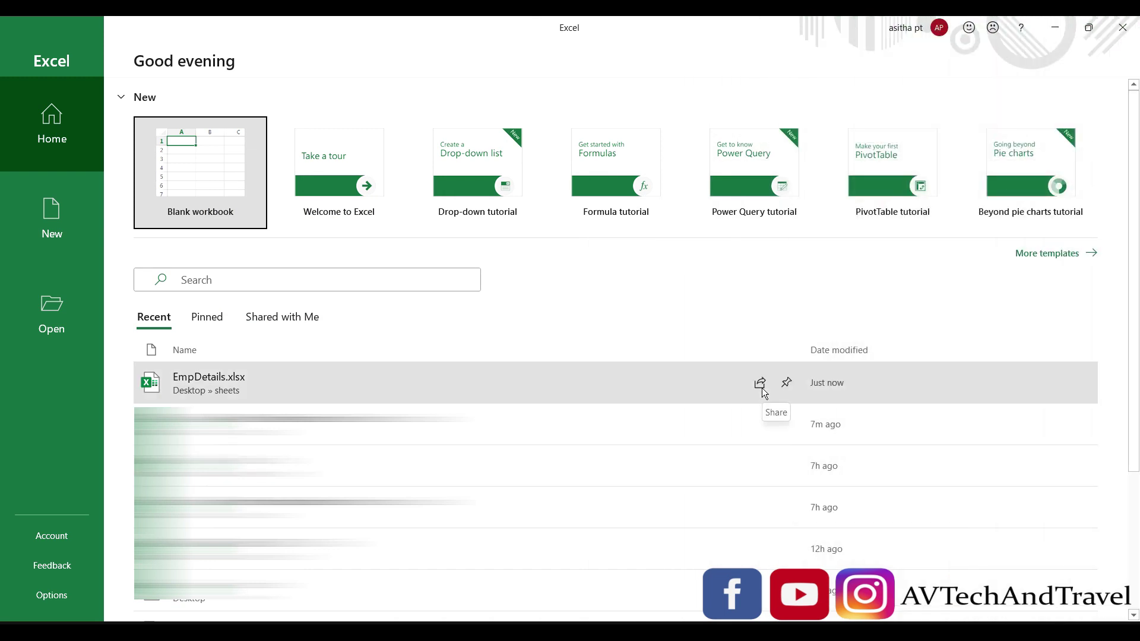
Download the PassFab for Excel installer from the passfab.com product page.
{"action": "left_click", "coordinate": [704, 387]}
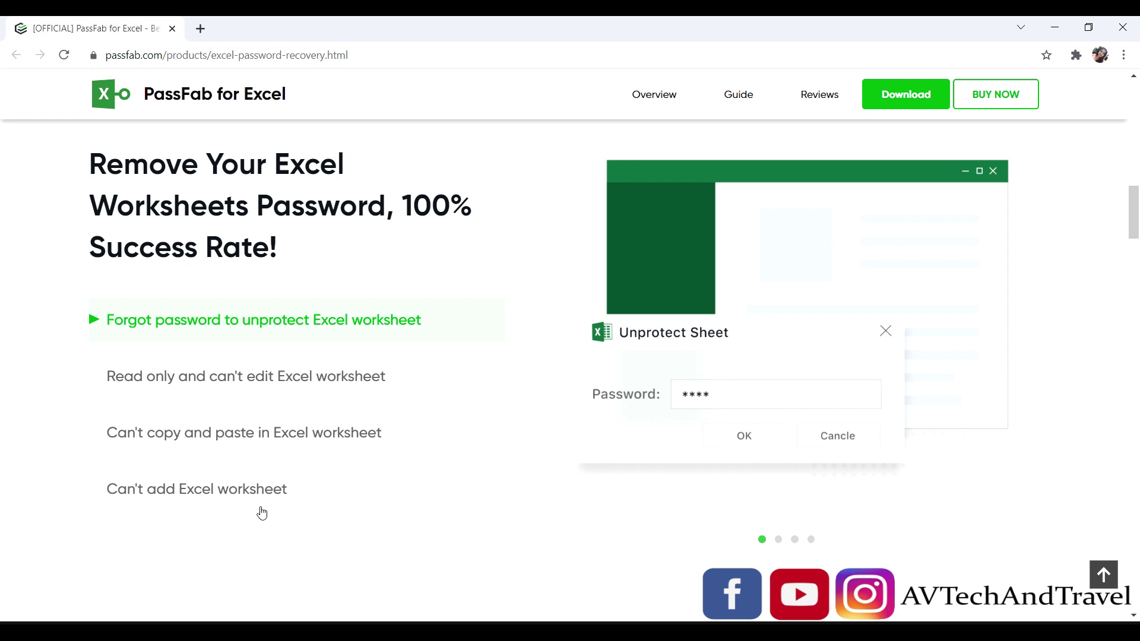
{"action": "scroll", "coordinate": [249, 552], "scroll_direction": "down", "scroll_amount": 5}
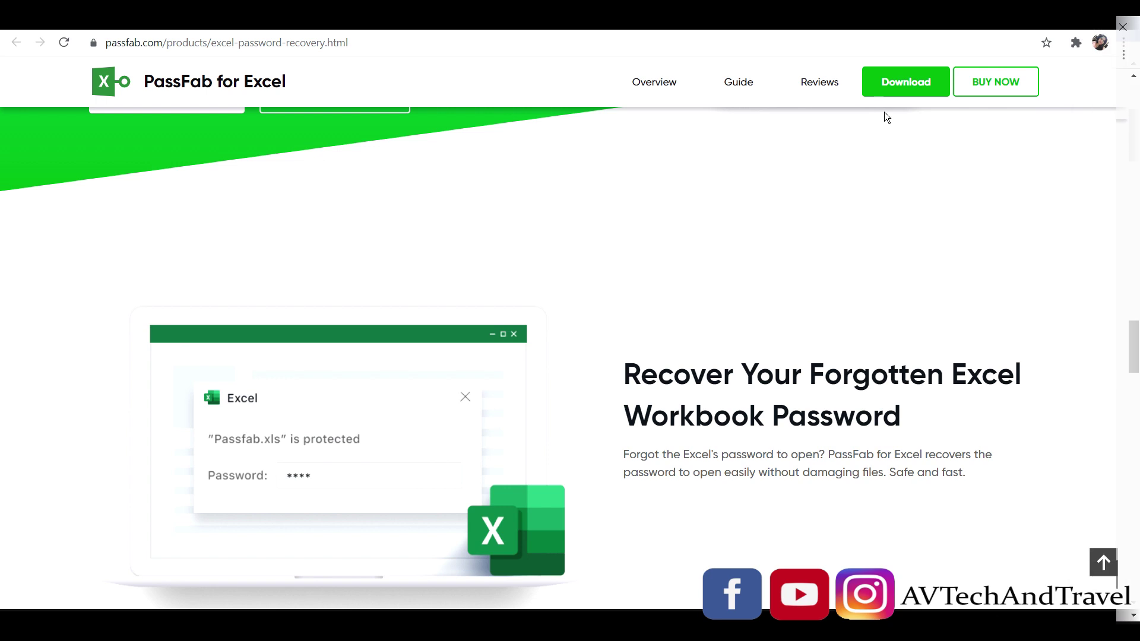
{"action": "left_click", "coordinate": [903, 90]}
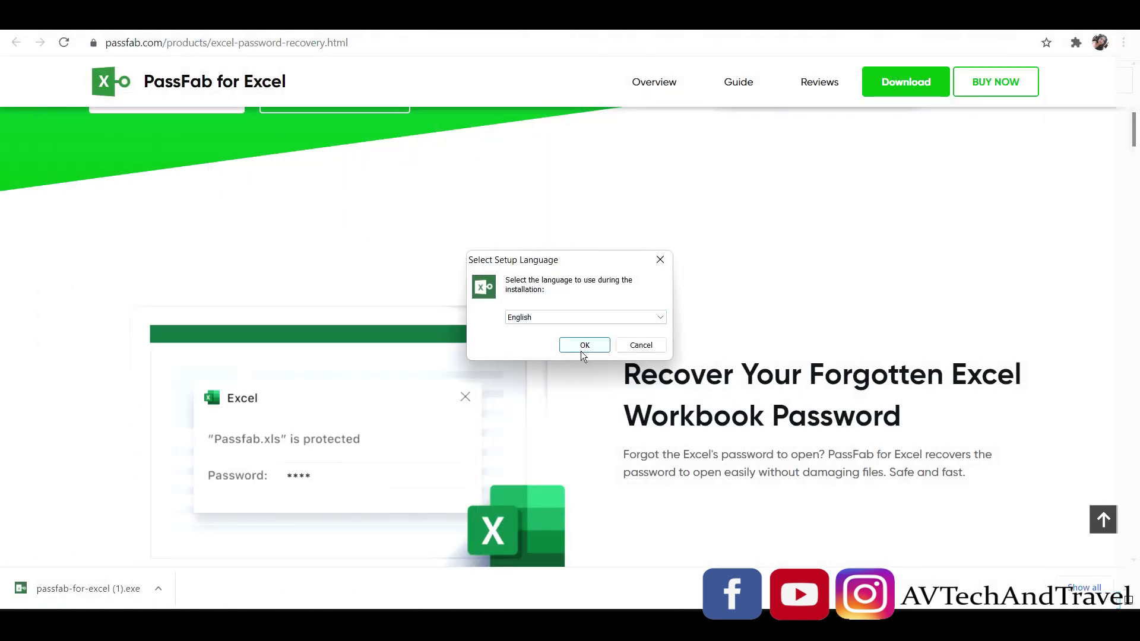
Install PassFab for Excel in English into the existing PassFab folder and launch it.
{"action": "left_click", "coordinate": [582, 350]}
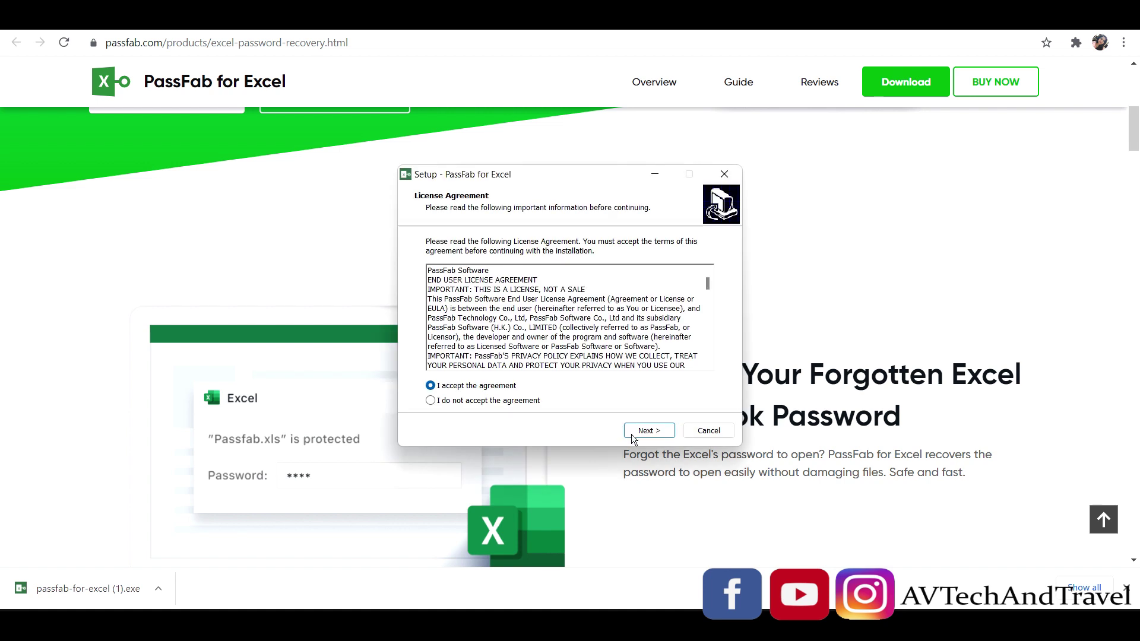
{"action": "left_click", "coordinate": [640, 435]}
{"action": "left_click", "coordinate": [646, 436]}
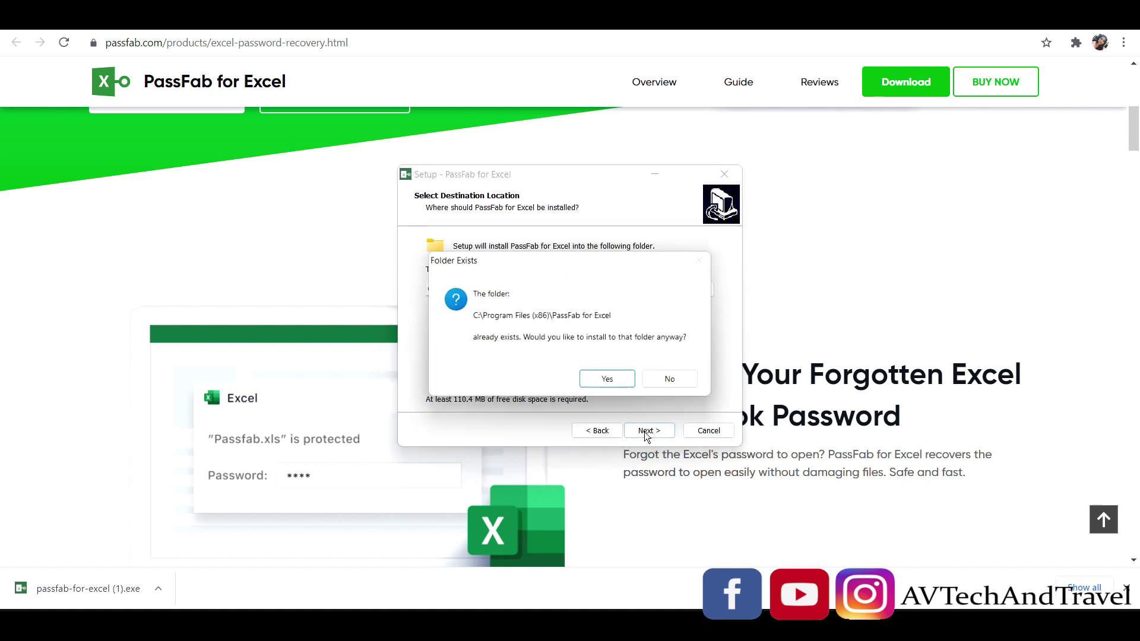
{"action": "left_click", "coordinate": [606, 383]}
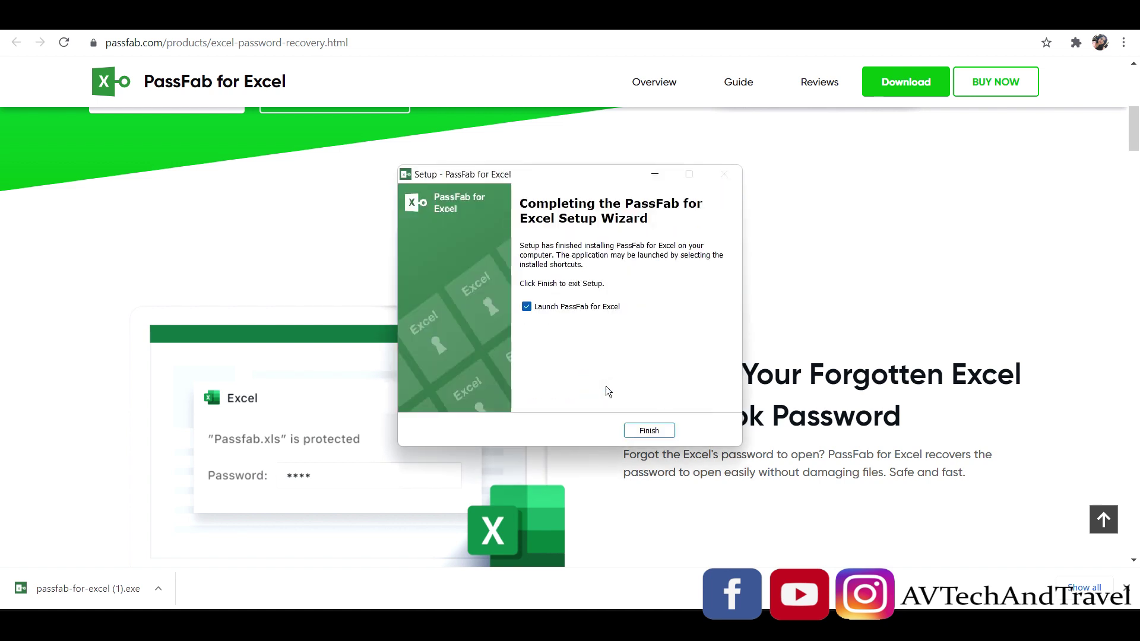
{"action": "left_click", "coordinate": [642, 431]}
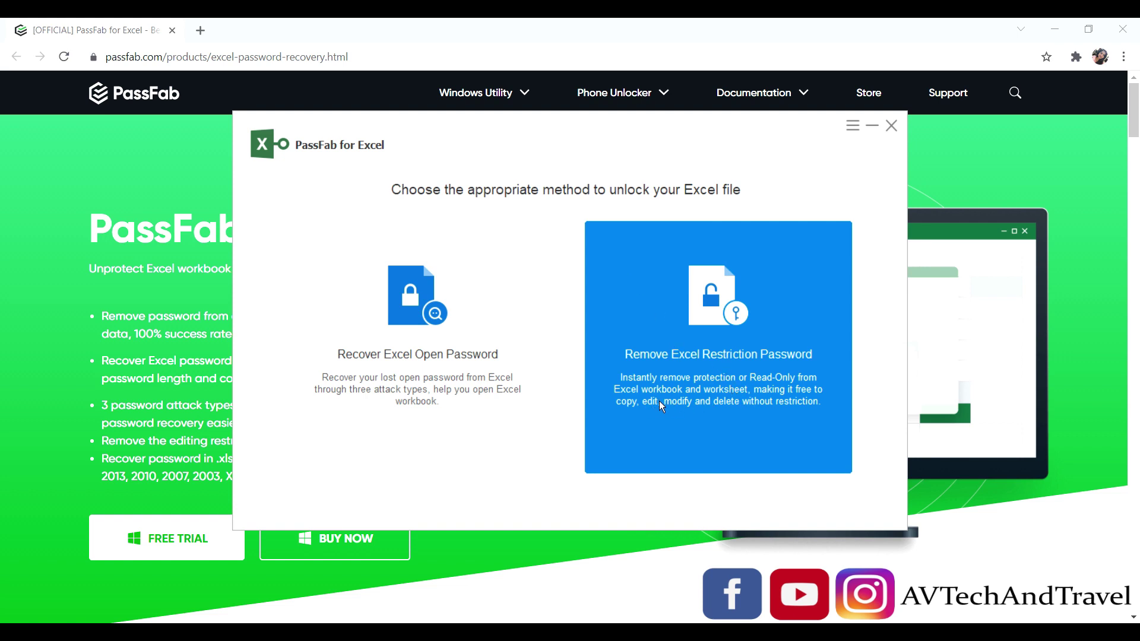
Import EmpDetails.xlsx into Remove Excel Restriction Password and strip its sheet protection.
{"action": "left_click", "coordinate": [723, 310]}
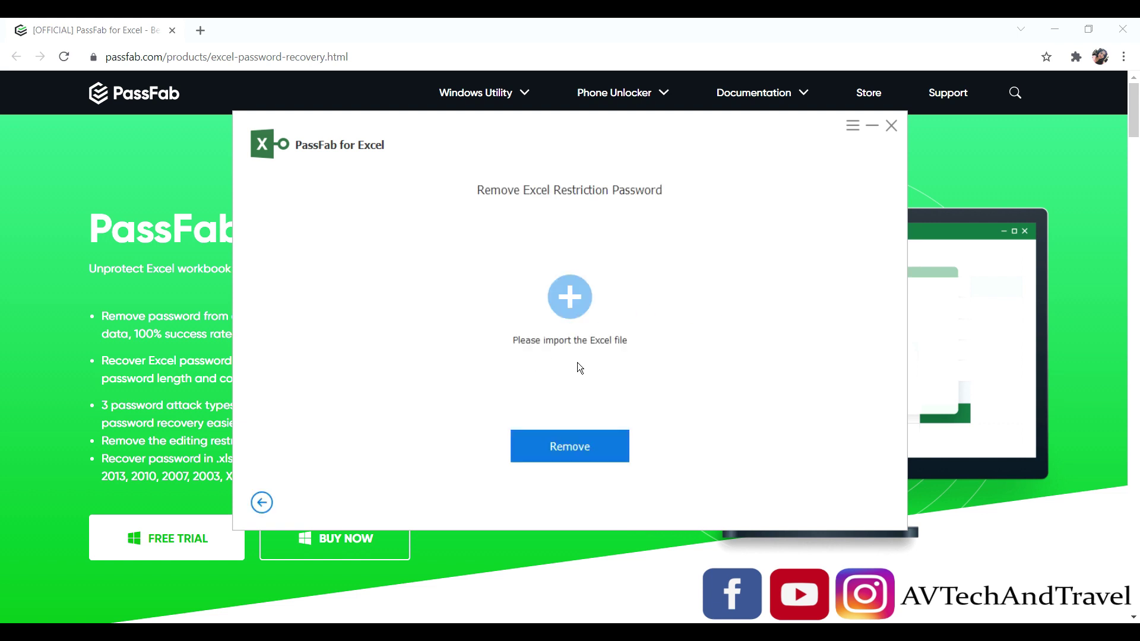
{"action": "left_click", "coordinate": [568, 300]}
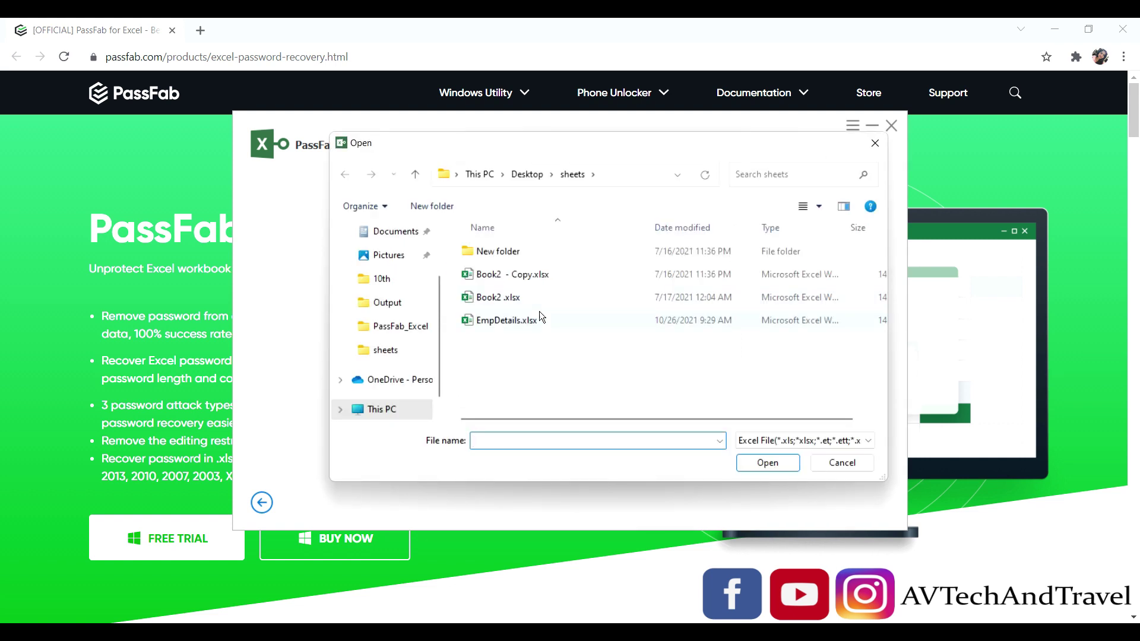
{"action": "double_click", "coordinate": [515, 322]}
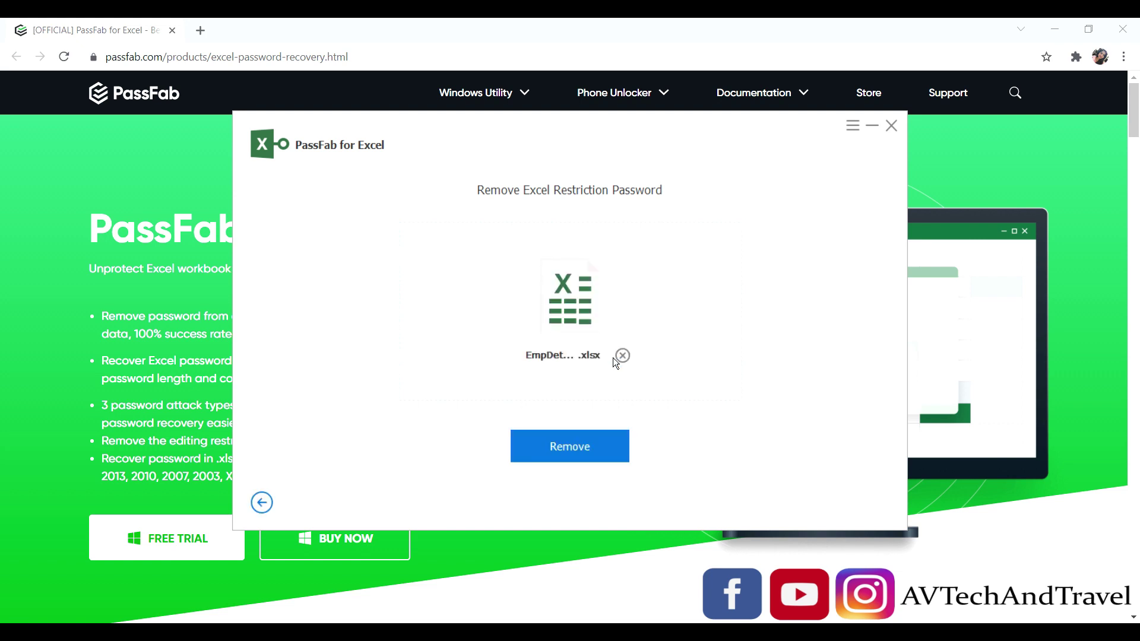
{"action": "left_click", "coordinate": [565, 449]}
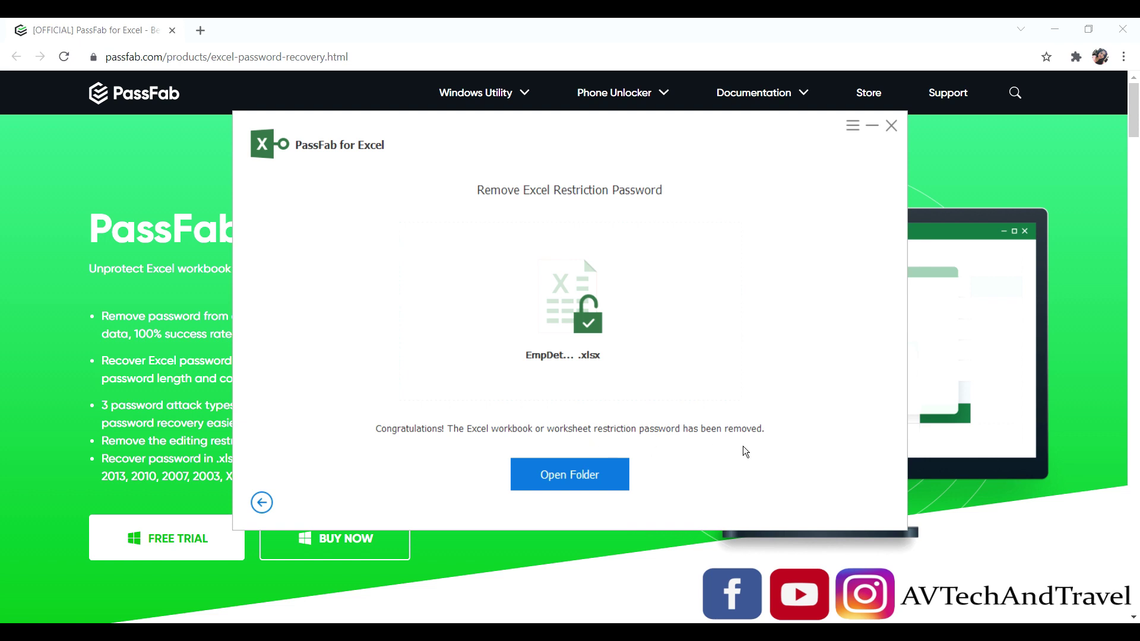
Open the unlocked EmpDetails_2021102674555.xlsx and type 'jjkk' in an empty cell to test editing.
{"action": "left_click", "coordinate": [586, 479]}
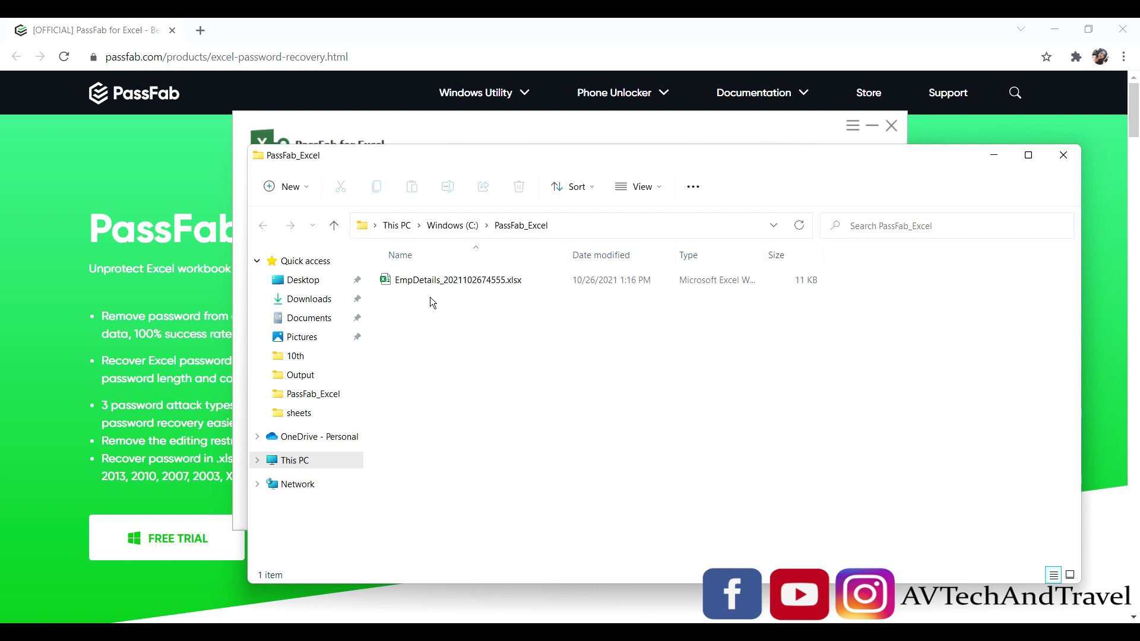
{"action": "double_click", "coordinate": [457, 282]}
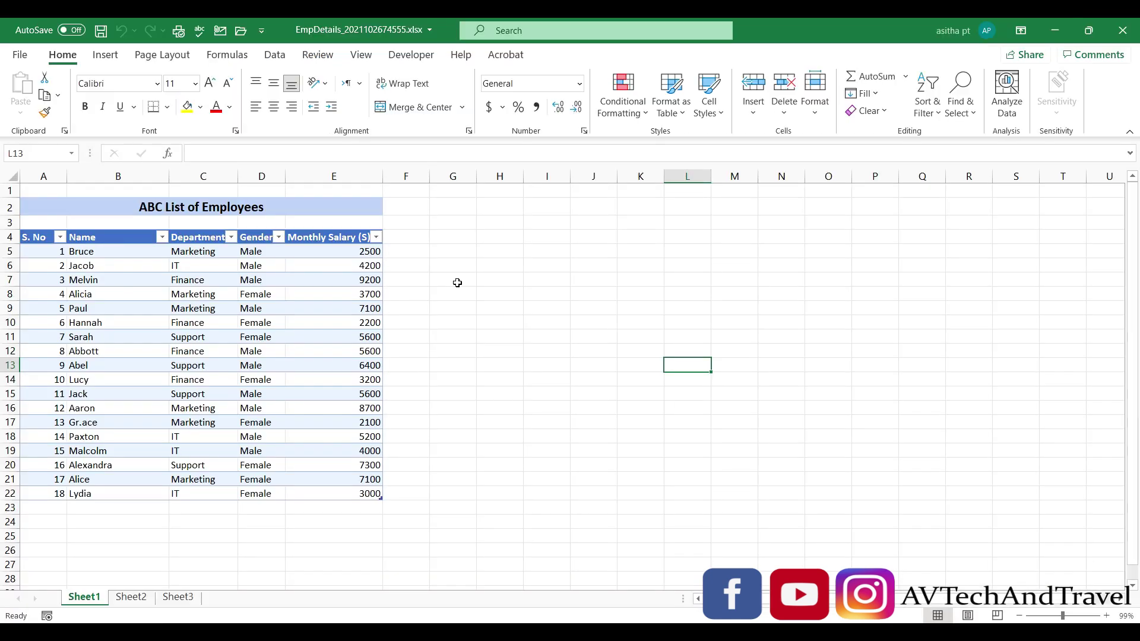
{"action": "left_click", "coordinate": [540, 314]}
{"action": "type", "text": "jjkk"}
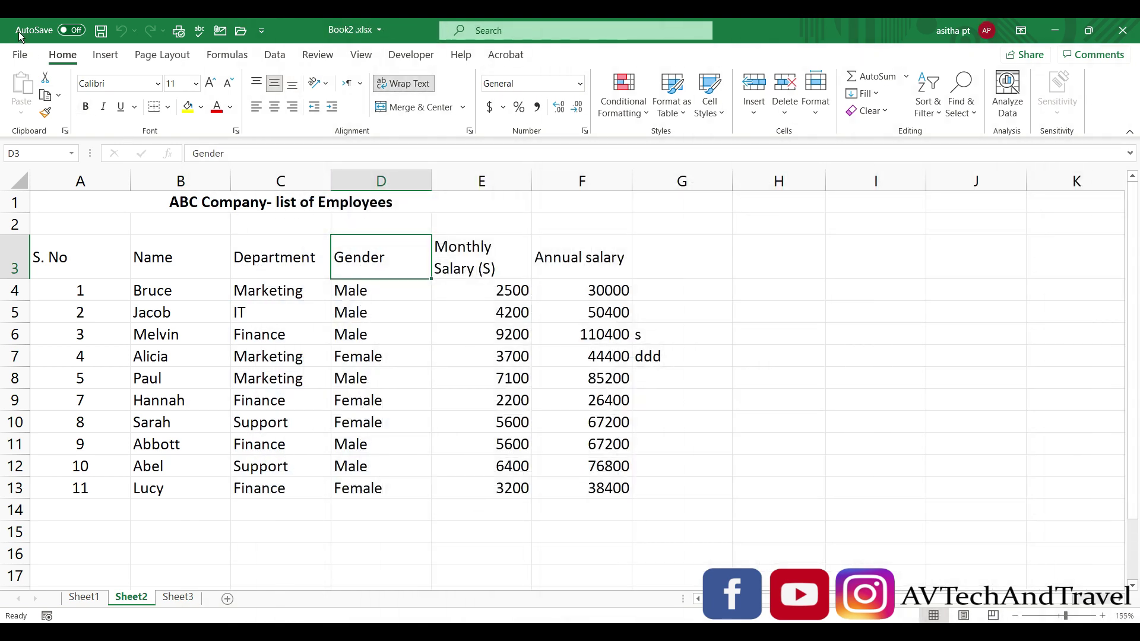
Encrypt Book2 with an open password via Protect Workbook, then close the Excel window.
{"action": "left_click", "coordinate": [20, 58]}
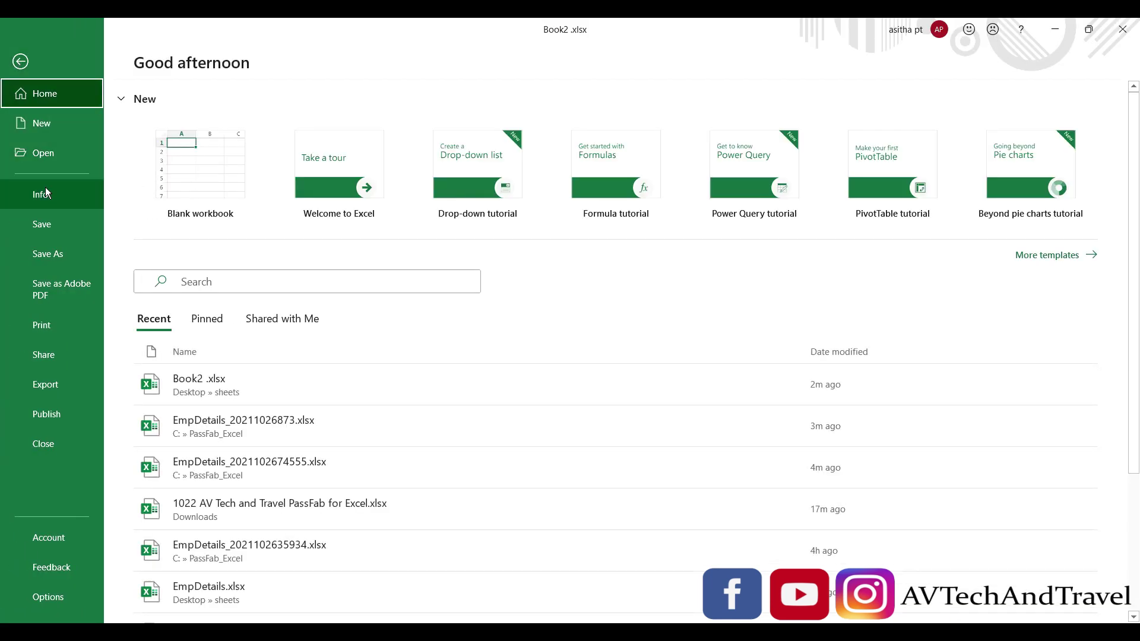
{"action": "left_click", "coordinate": [46, 191]}
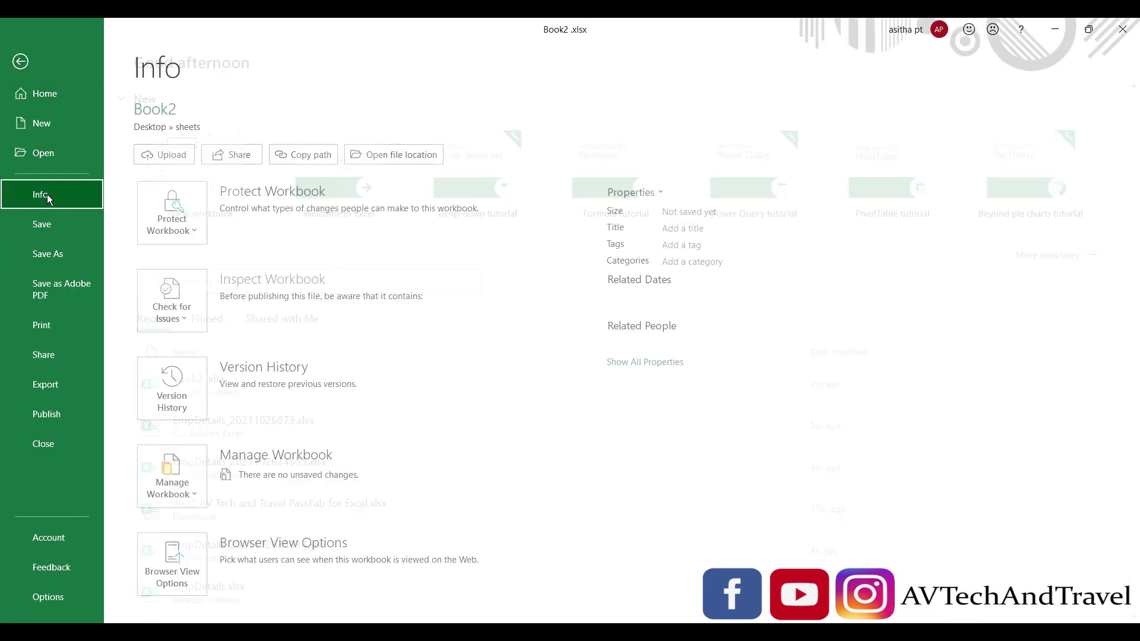
{"action": "left_click", "coordinate": [189, 220]}
{"action": "left_click", "coordinate": [209, 325]}
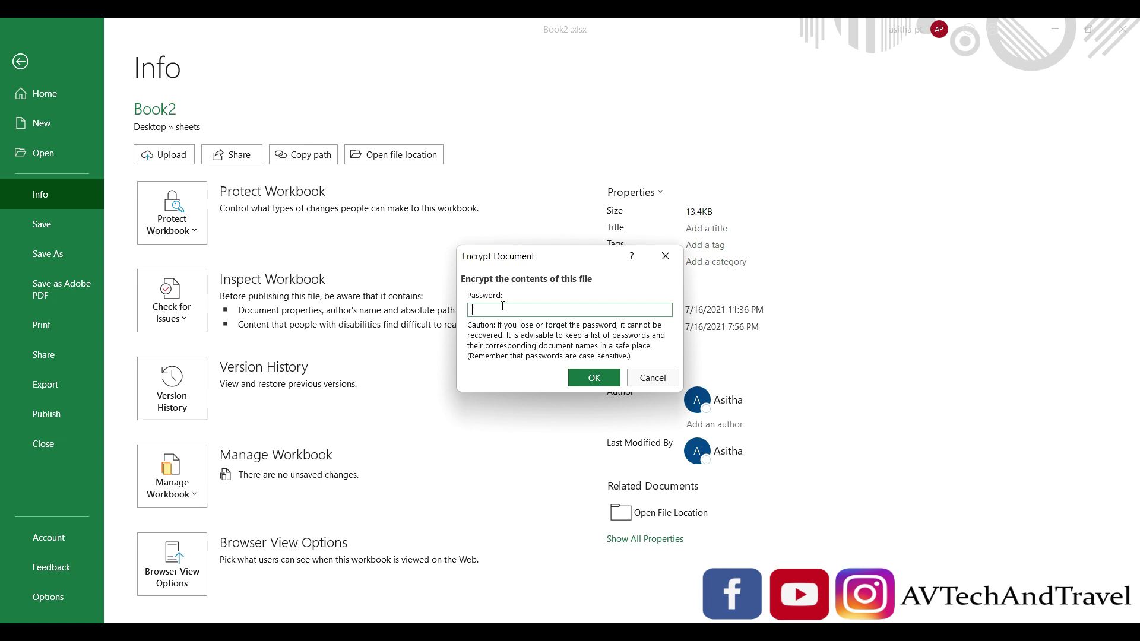
{"action": "left_click", "coordinate": [600, 379]}
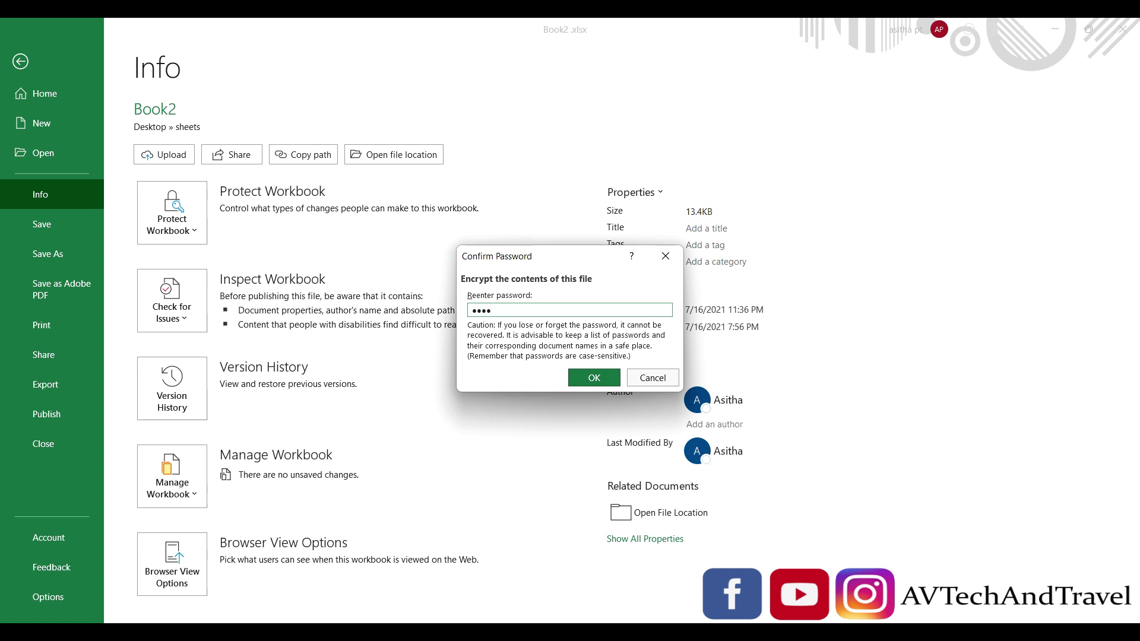
{"action": "key", "text": "Return"}
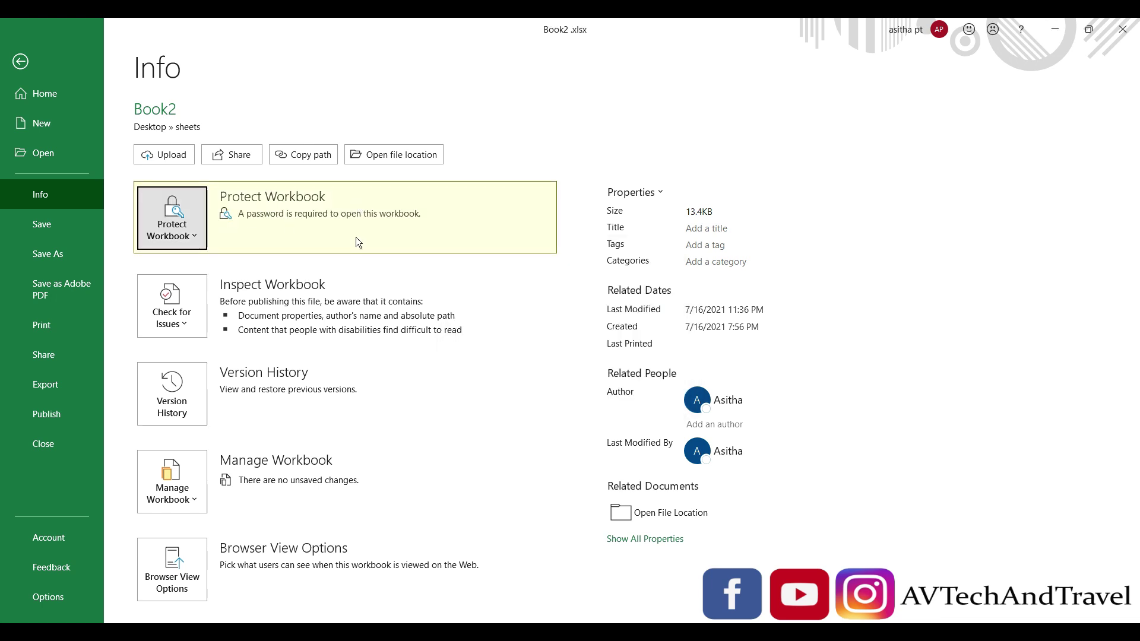
{"action": "left_click", "coordinate": [1122, 29]}
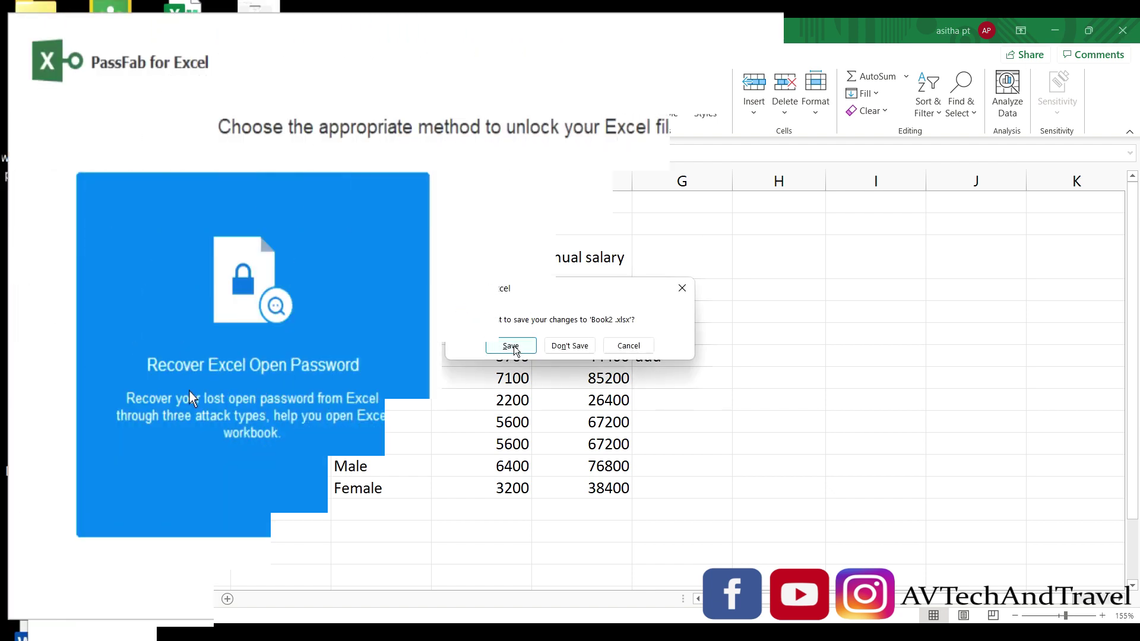
Import Book2.xlsx into Recover Excel Open Password and recover its password by dictionary attack.
{"action": "left_click", "coordinate": [254, 306]}
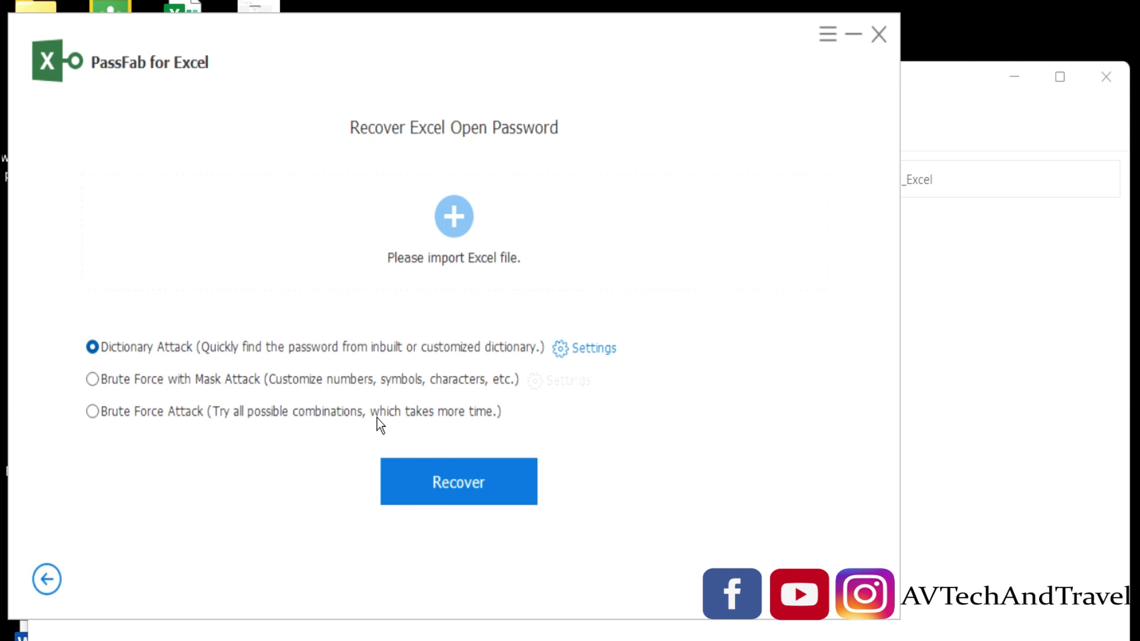
{"action": "left_click", "coordinate": [458, 212]}
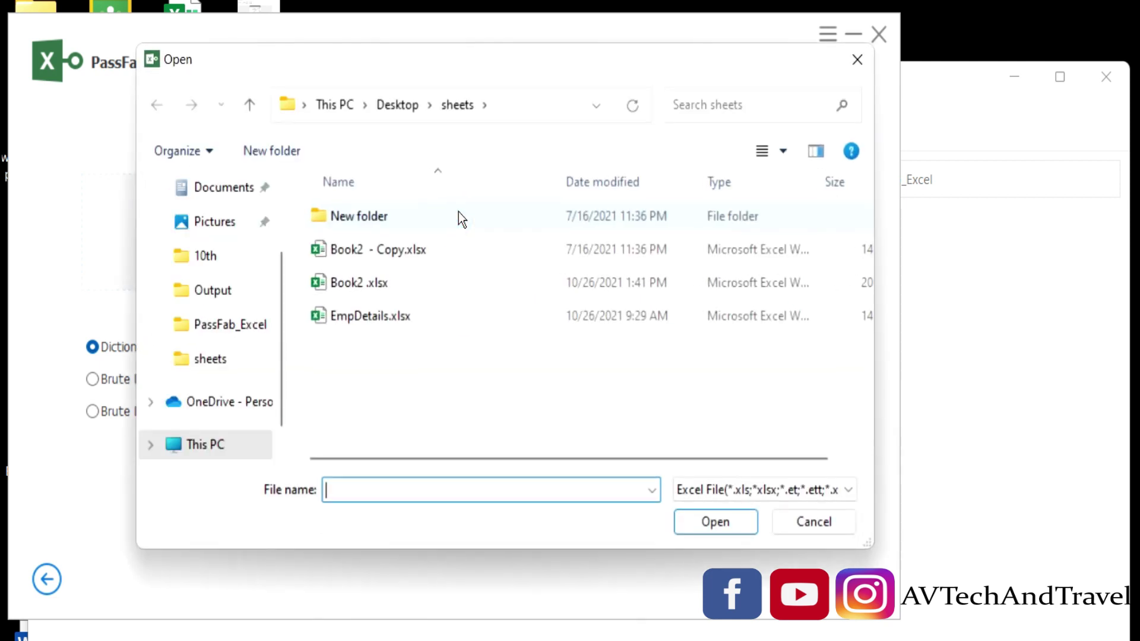
{"action": "double_click", "coordinate": [357, 292]}
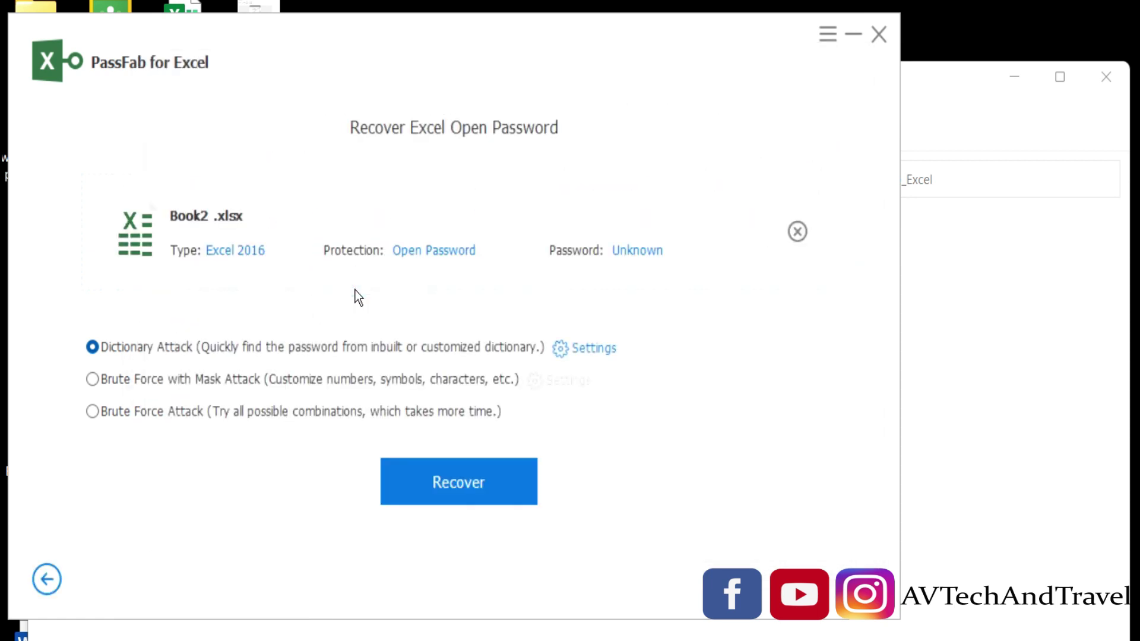
{"action": "left_click", "coordinate": [449, 489]}
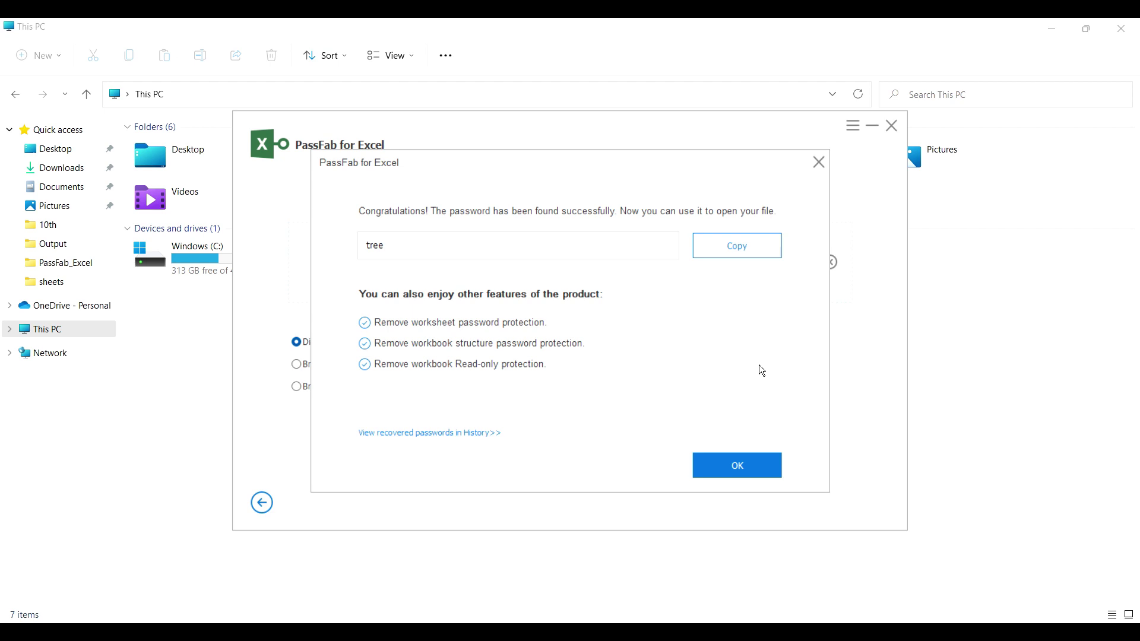
{"action": "key", "text": "Return"}
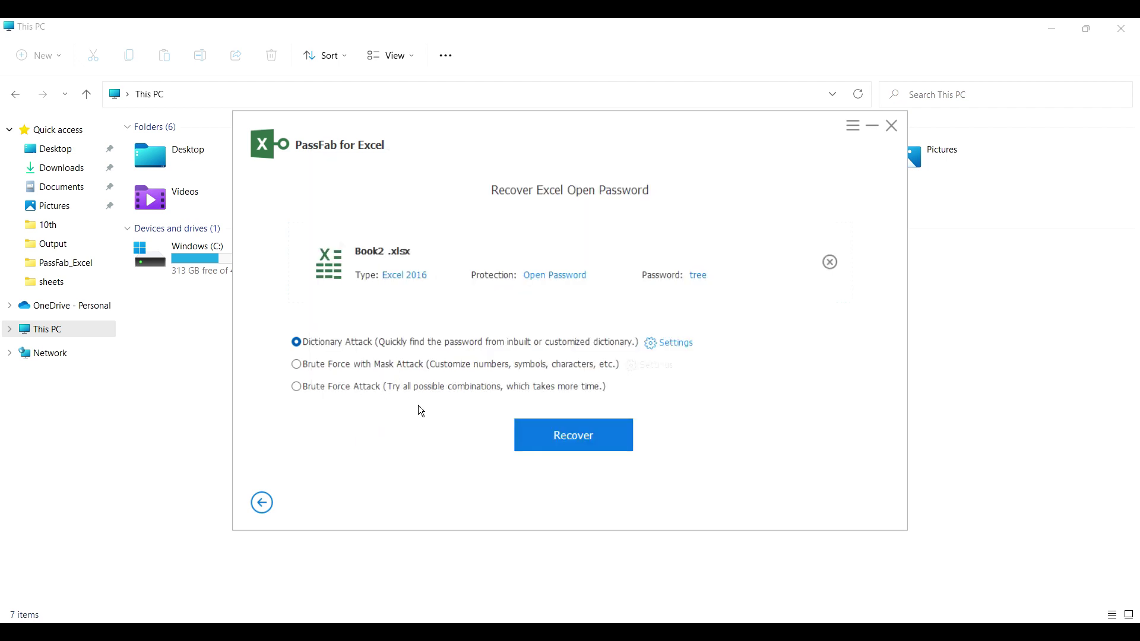
Launch Excel and open Book2.xlsx from Recent, entering the recovered password.
{"action": "key", "text": "Return"}
{"action": "key", "text": "Return"}
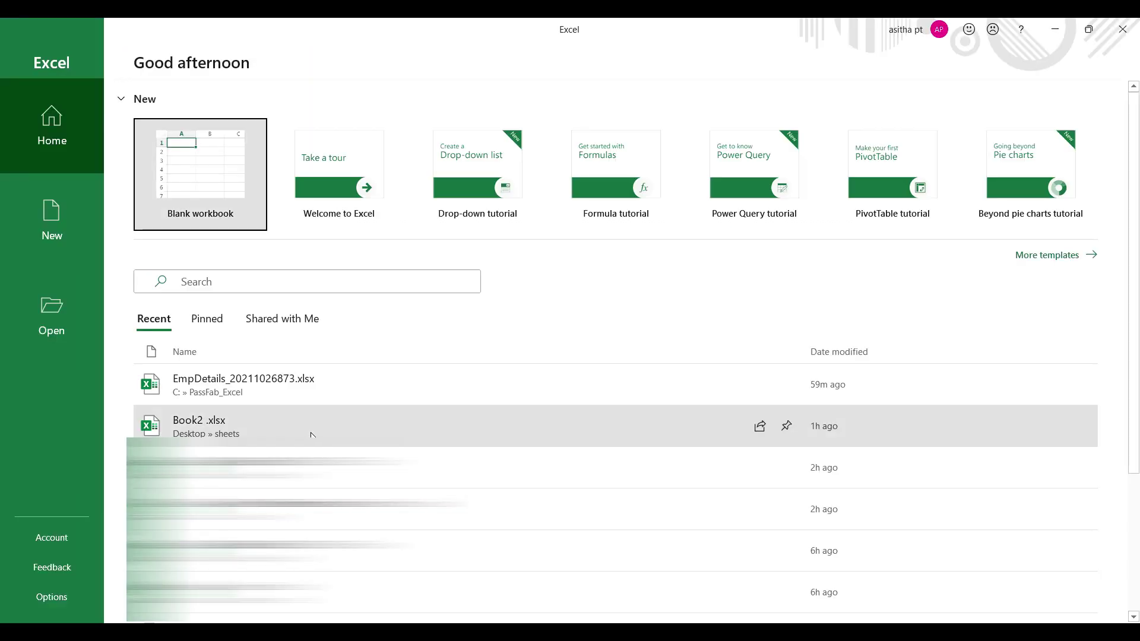
{"action": "left_click", "coordinate": [312, 435]}
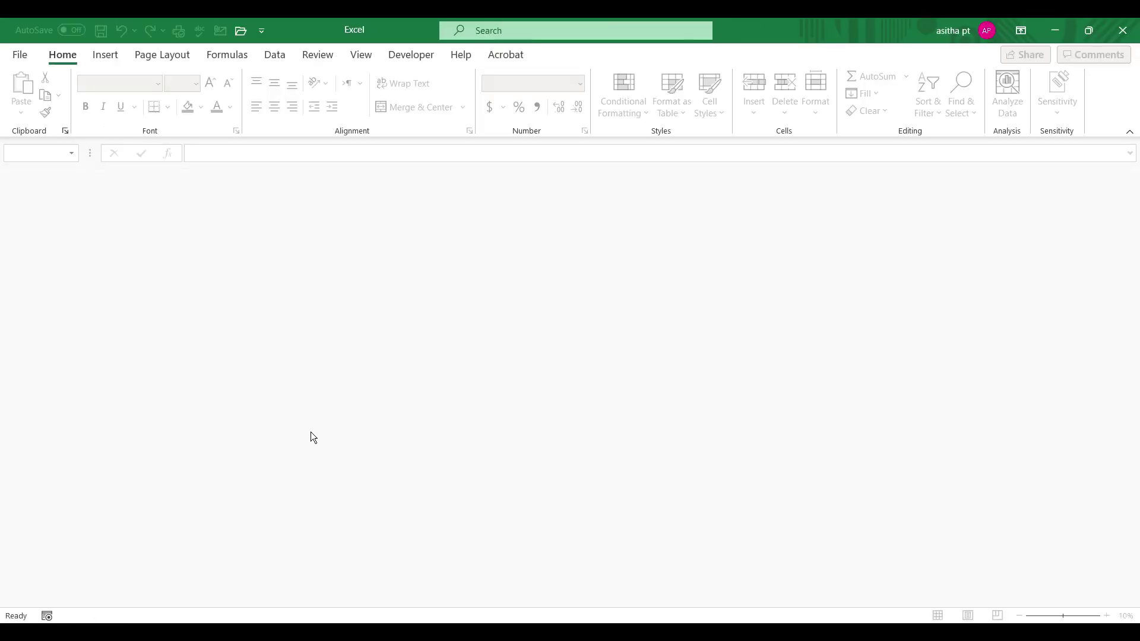
{"action": "left_click", "coordinate": [653, 347]}
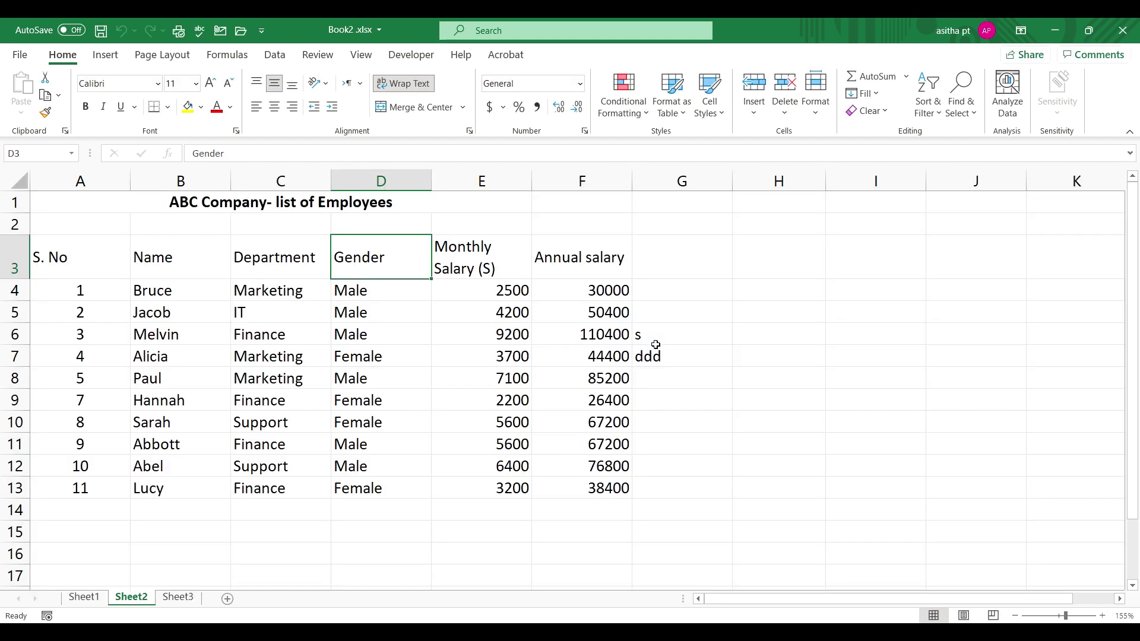